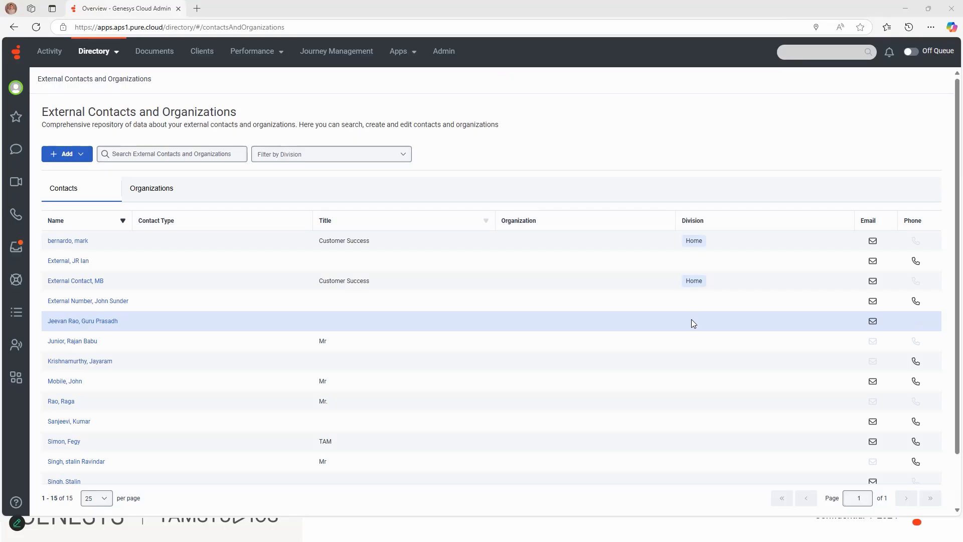
Start a new external contact and fill in the contact's first, middle and last names.
{"action": "left_click", "coordinate": [58, 158]}
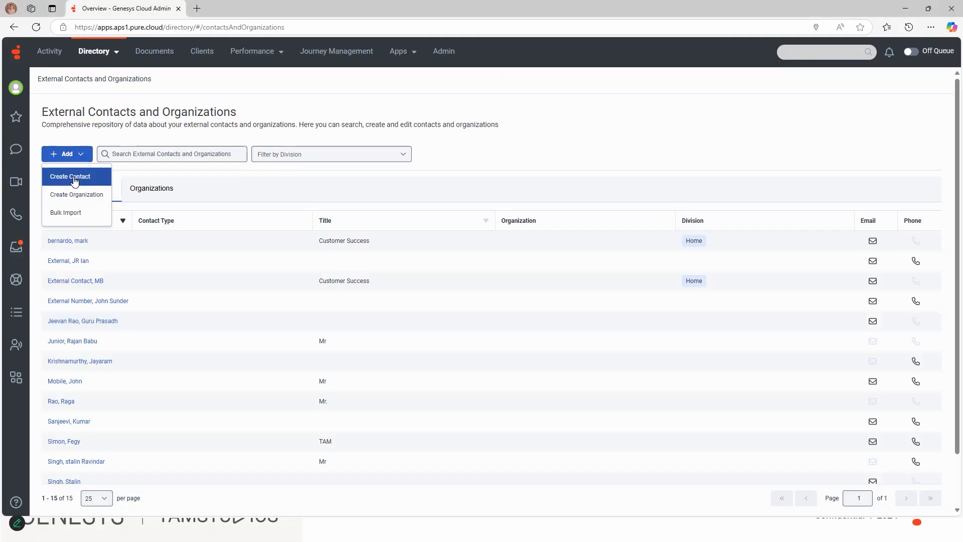
{"action": "left_click", "coordinate": [73, 176]}
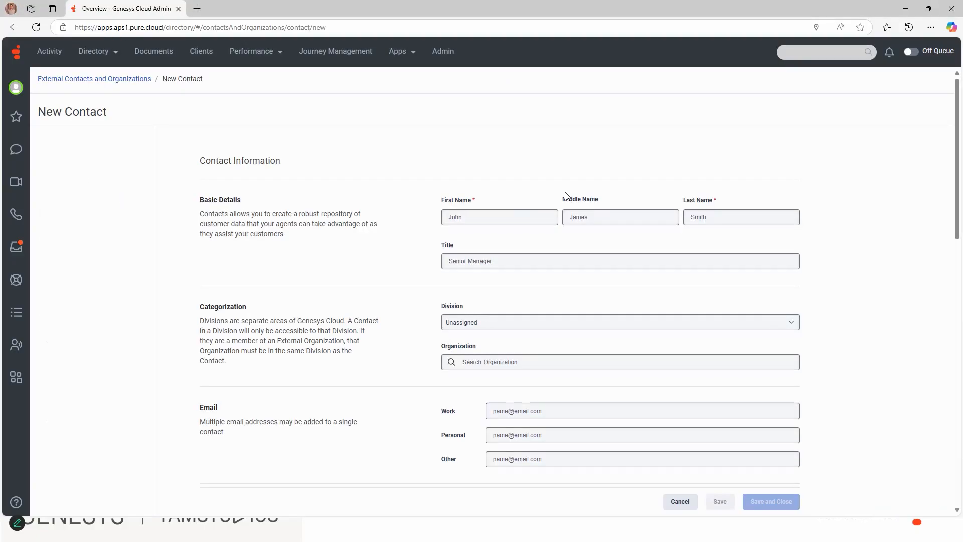
{"action": "left_click", "coordinate": [514, 221]}
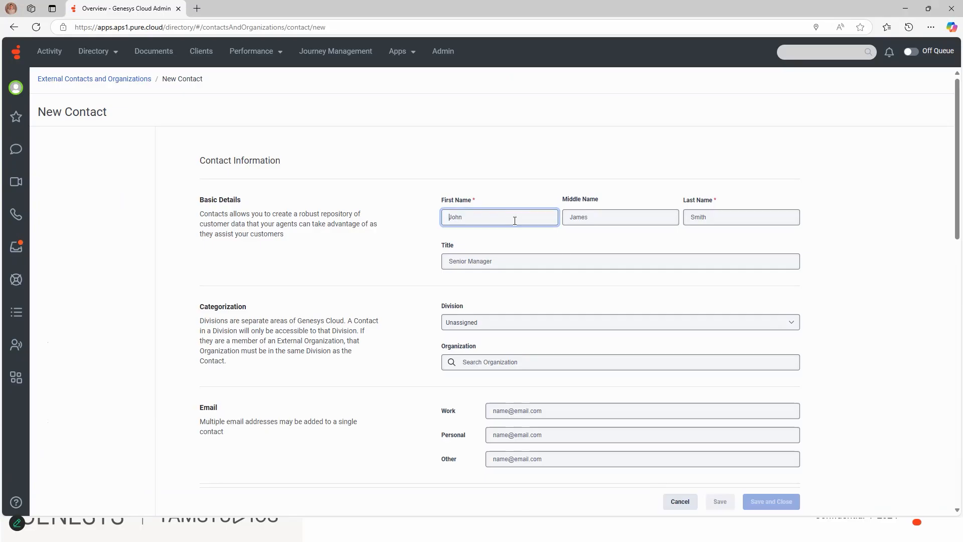
{"action": "key", "text": "Tab"}
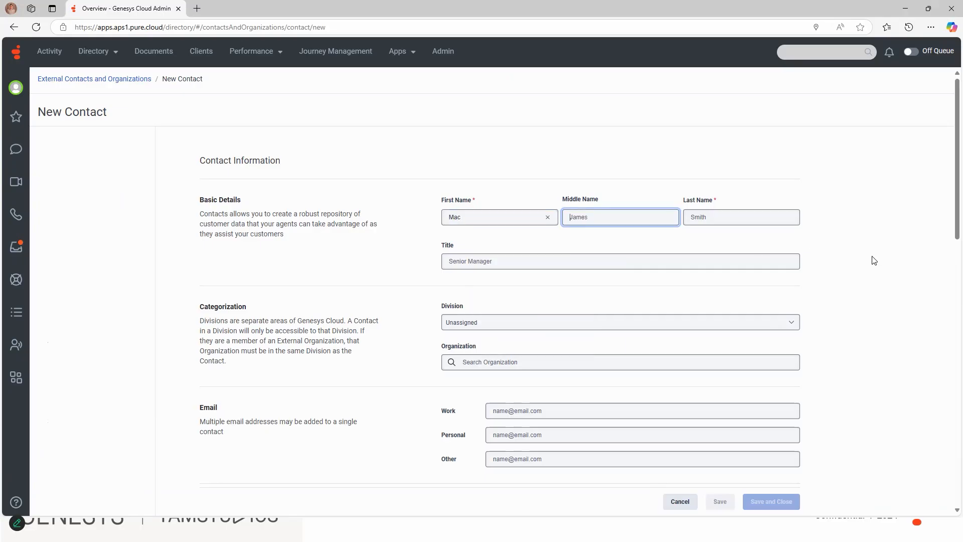
{"action": "key", "text": "Tab"}
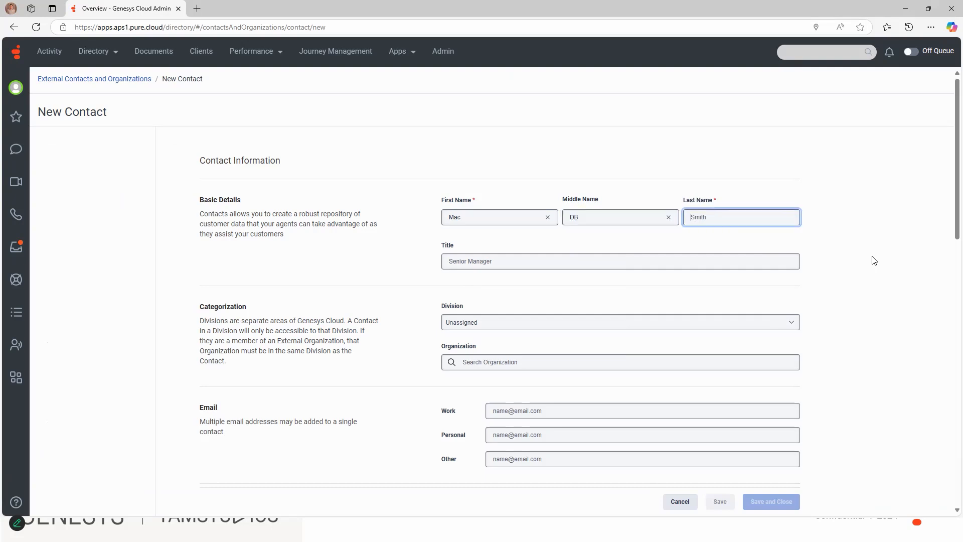
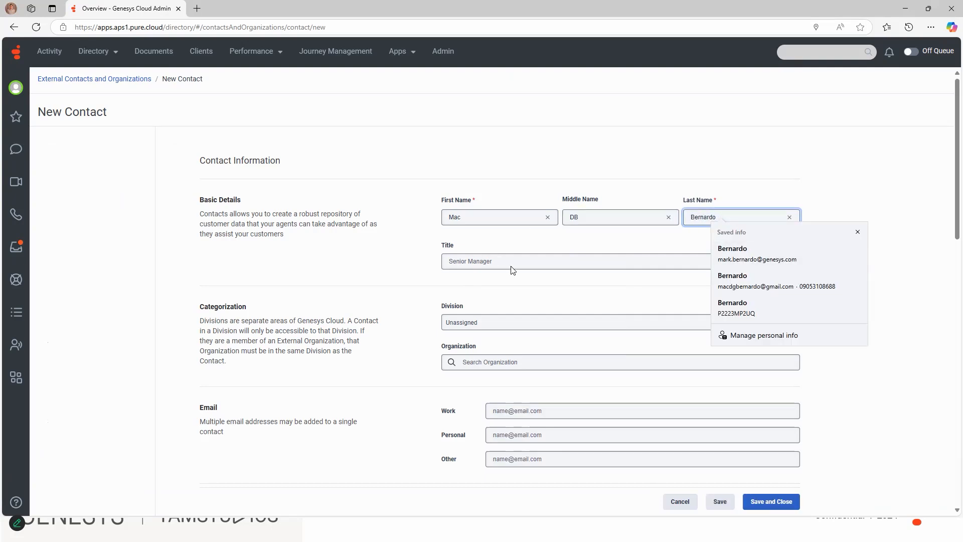
{"action": "left_click", "coordinate": [512, 264]}
Assign the new contact to the Home division, then save and close it.
{"action": "left_click", "coordinate": [514, 322]}
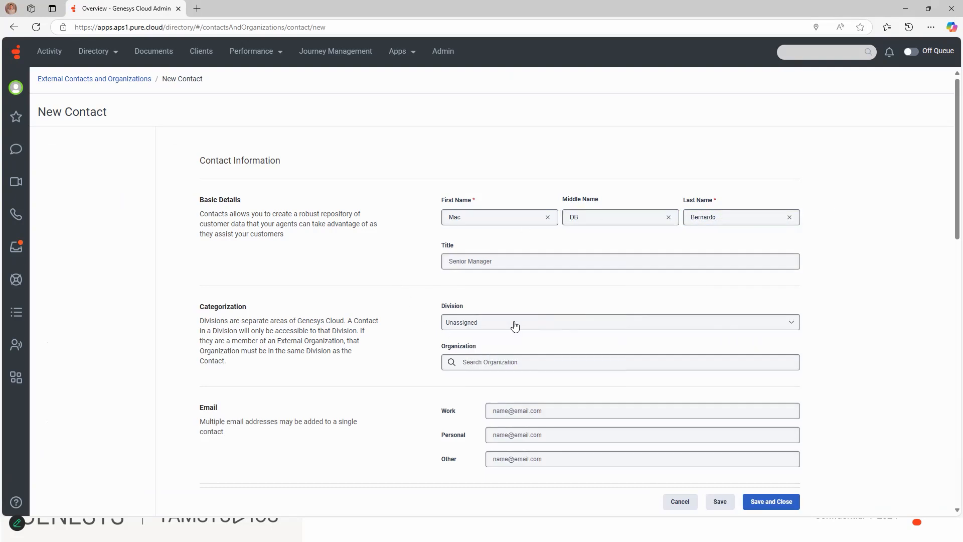
{"action": "left_click", "coordinate": [514, 324]}
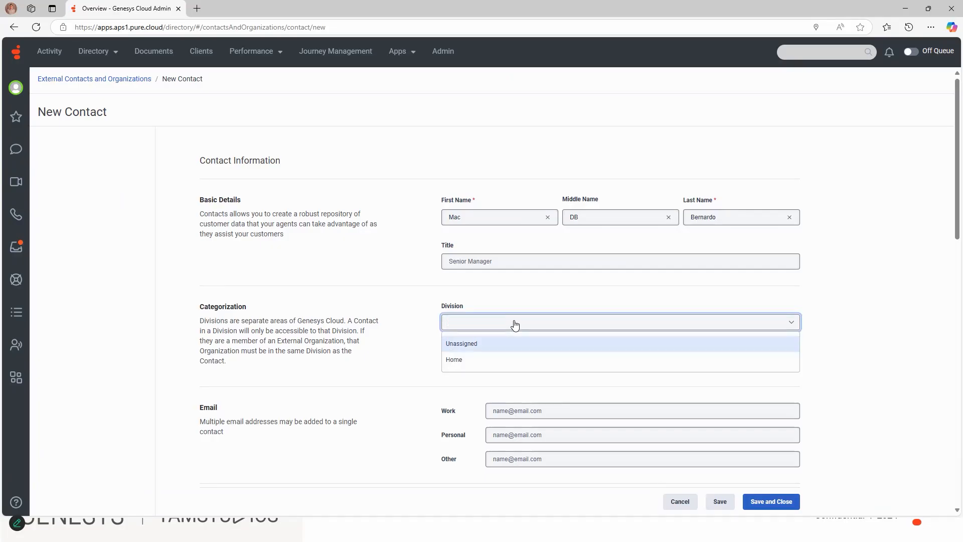
{"action": "left_click", "coordinate": [485, 360]}
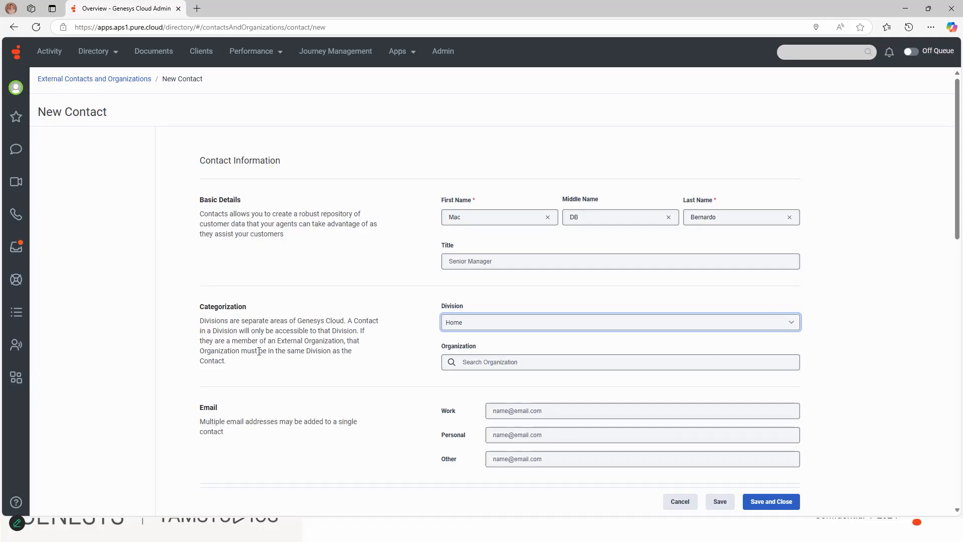
{"action": "left_click", "coordinate": [491, 330]}
{"action": "left_click", "coordinate": [475, 359]}
{"action": "left_click", "coordinate": [776, 501]}
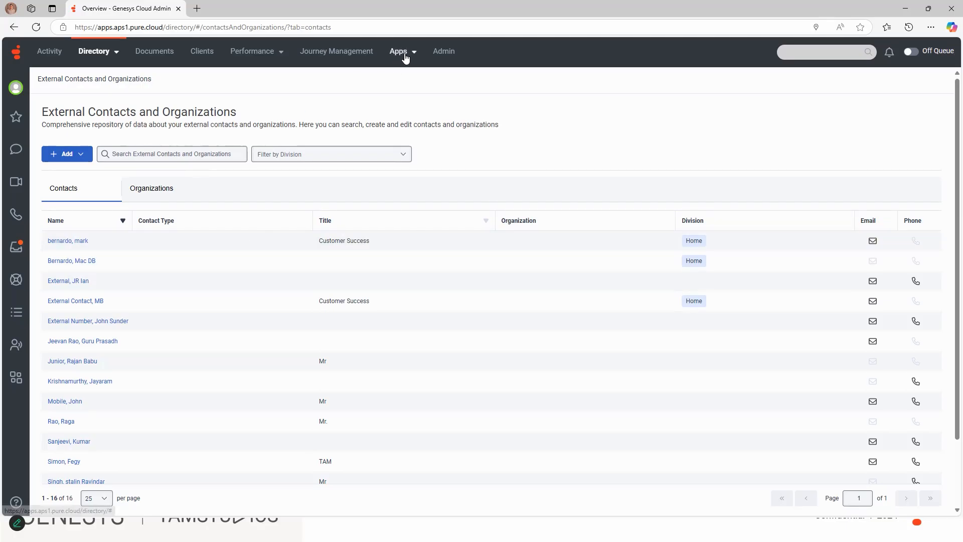
Open the Identity Resolution admin settings and list the email inboxes of the ChennaiTam.aps1.pure.cloud domain.
{"action": "left_click", "coordinate": [438, 50]}
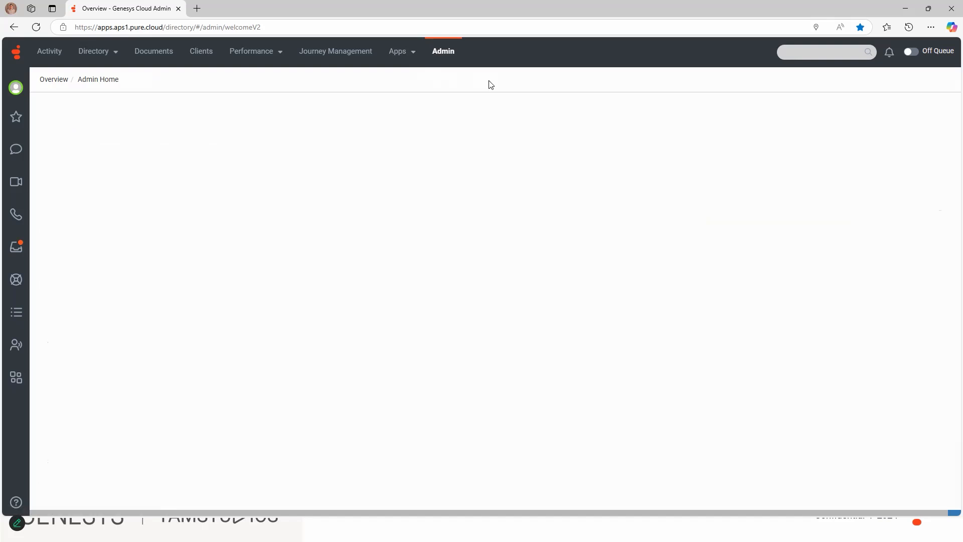
{"action": "left_click", "coordinate": [442, 326]}
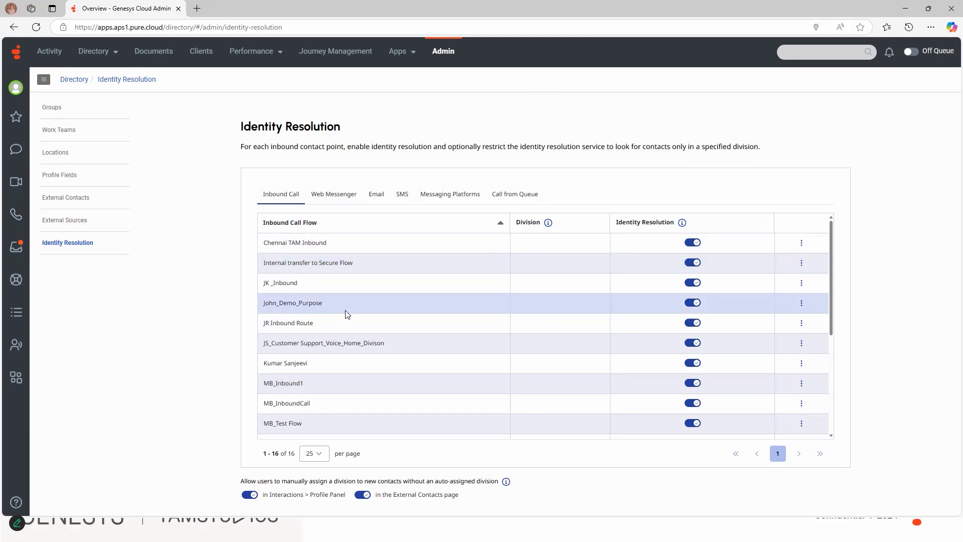
{"action": "left_click", "coordinate": [337, 193]}
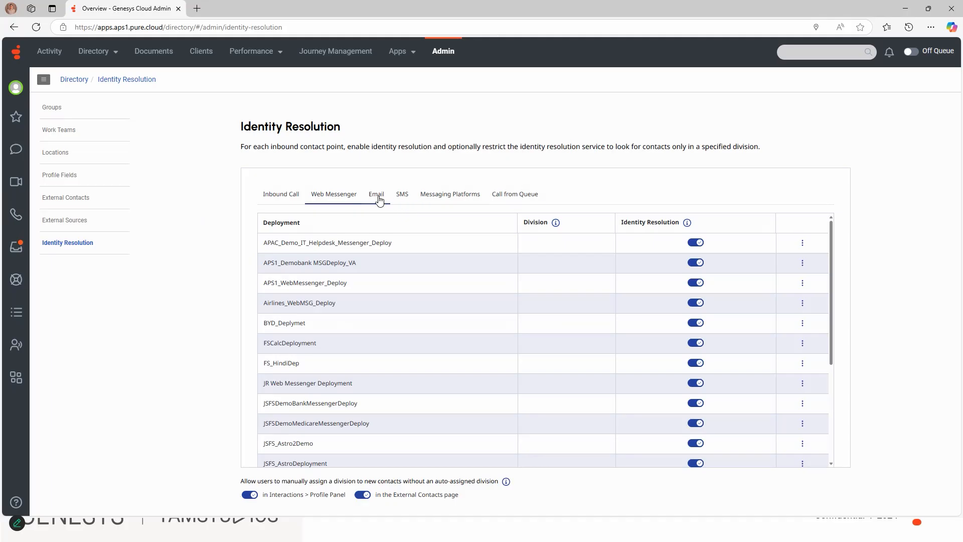
{"action": "left_click", "coordinate": [380, 200]}
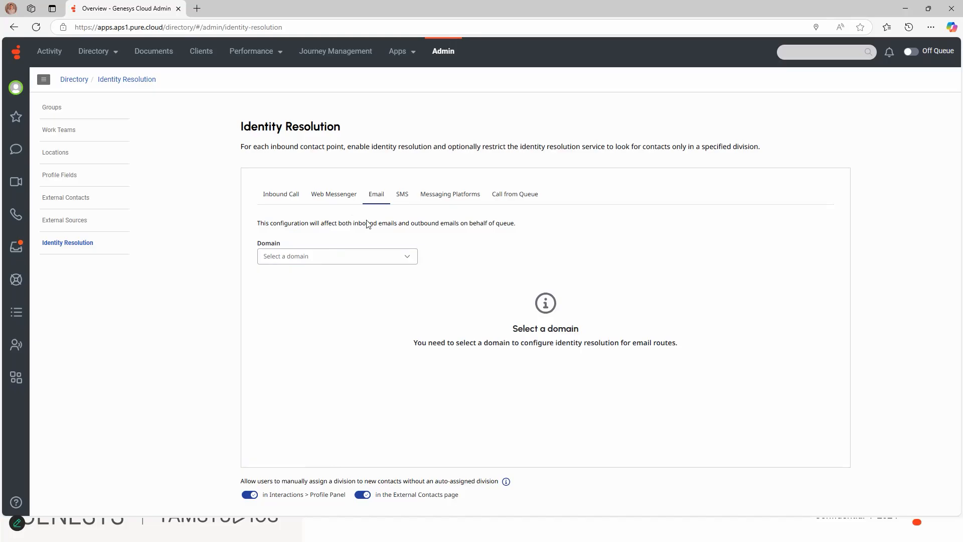
{"action": "left_click", "coordinate": [331, 258]}
{"action": "left_click", "coordinate": [330, 293]}
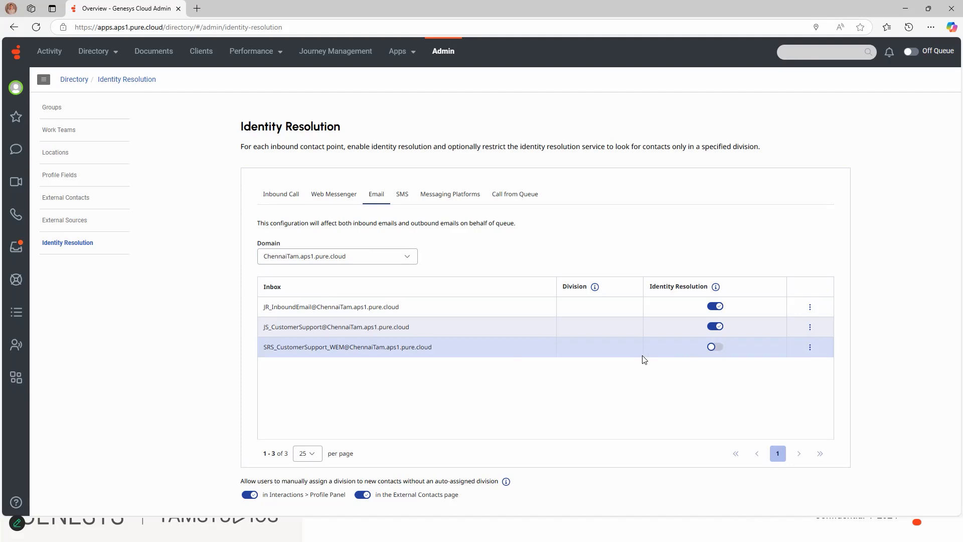
Enable identity resolution for the SRS_CustomerSupport_WEM inbox and restrict it to the Home division.
{"action": "left_click", "coordinate": [712, 347]}
{"action": "left_click", "coordinate": [809, 347]}
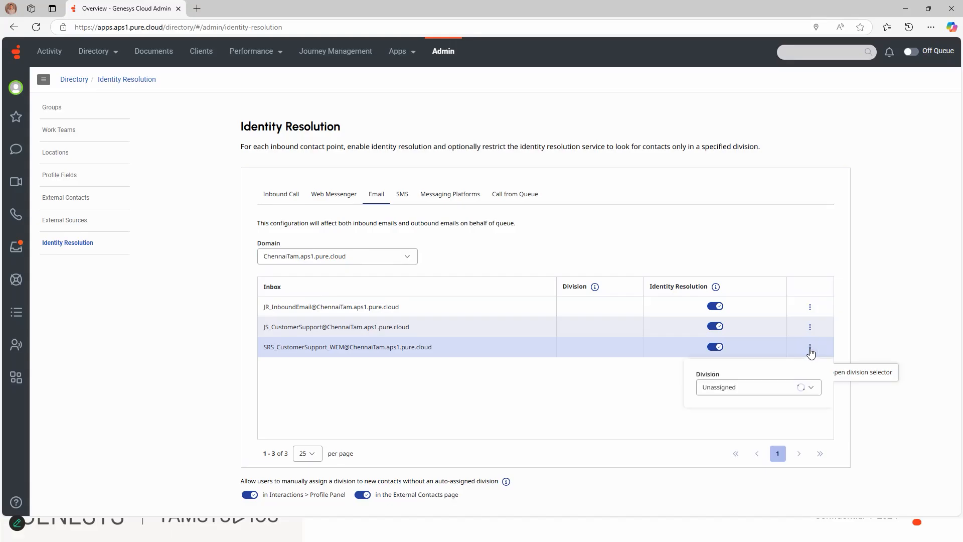
{"action": "left_click", "coordinate": [761, 391]}
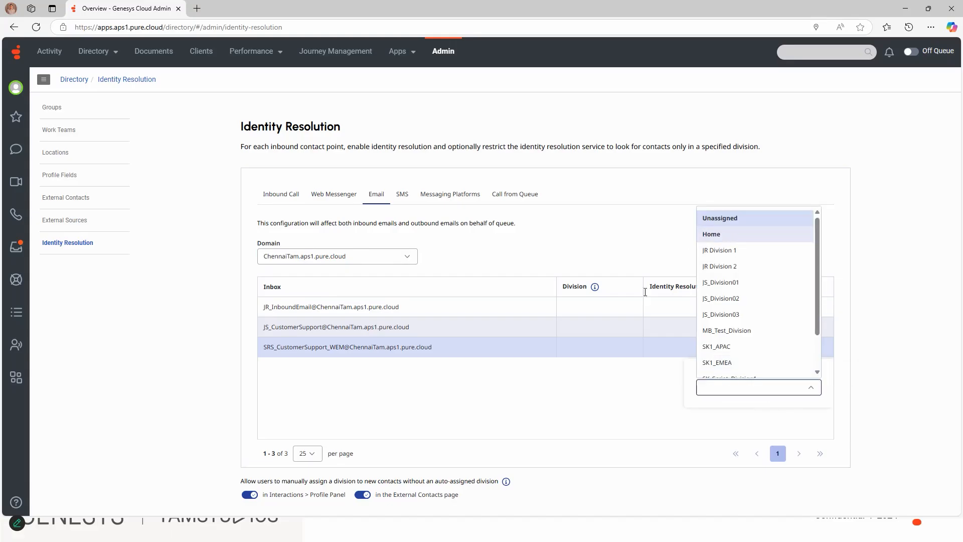
{"action": "key", "text": "Return"}
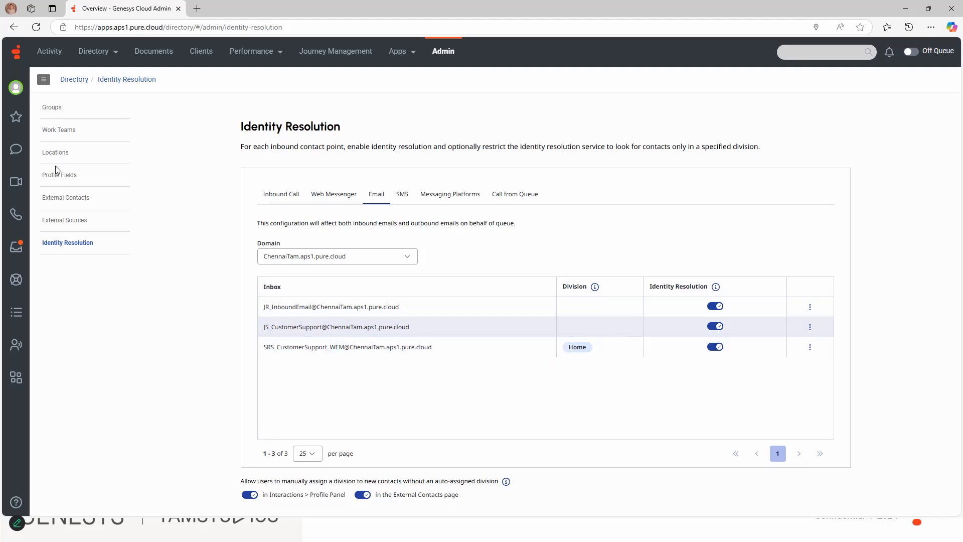
Go on queue in the interactions view, then answer and complete the incoming TEST 42125 email.
{"action": "left_click", "coordinate": [16, 345]}
{"action": "left_click", "coordinate": [911, 51]}
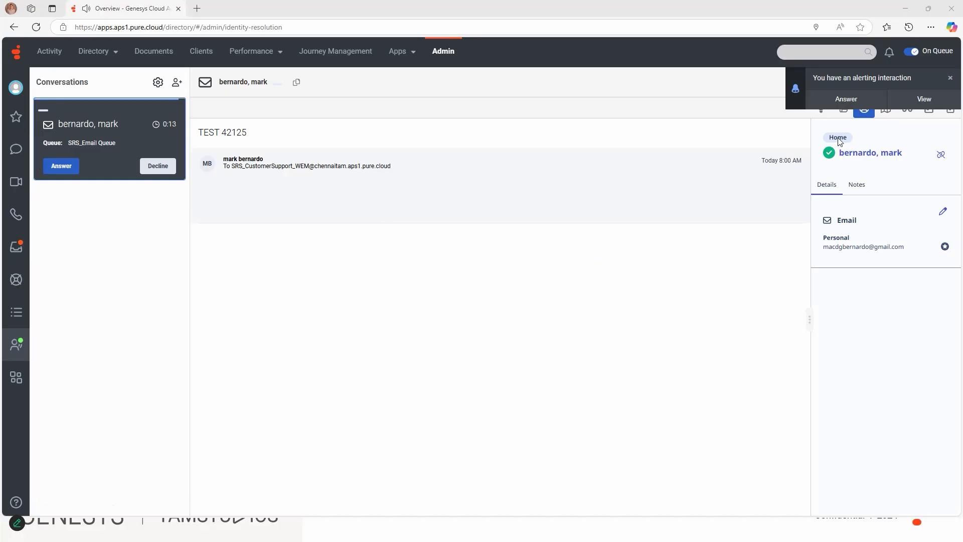
{"action": "left_click", "coordinate": [846, 99]}
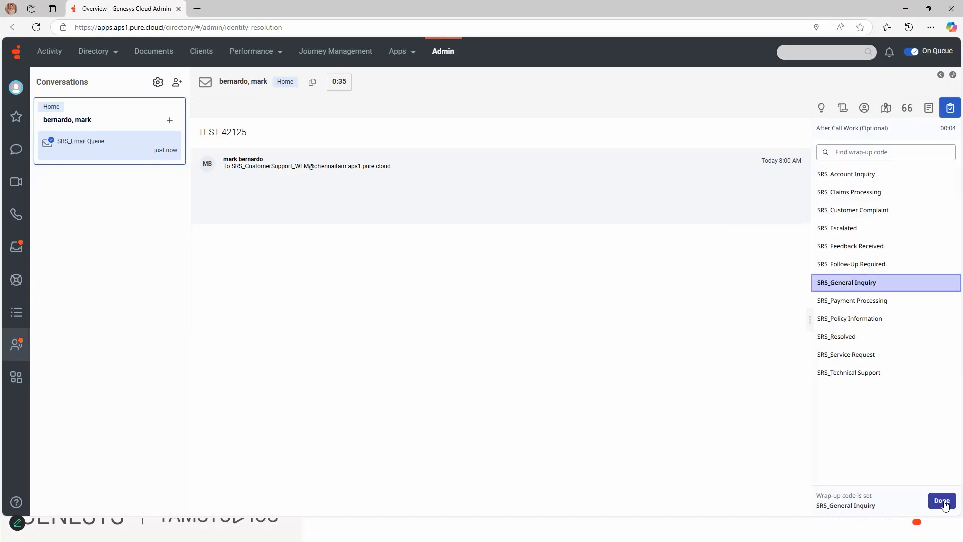
{"action": "left_click", "coordinate": [941, 500]}
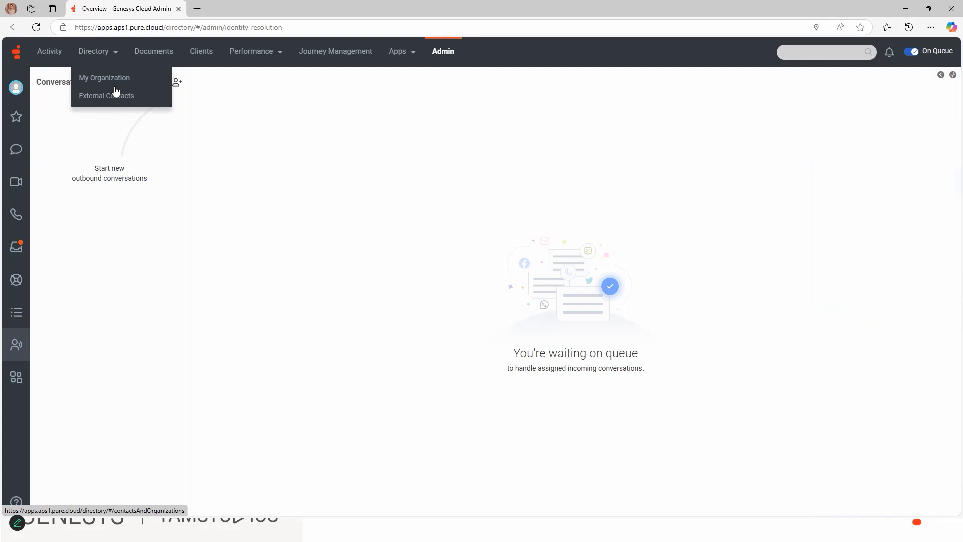
Examine the interaction history of the first external contact in the list, then return to the External Contacts list.
{"action": "left_click", "coordinate": [113, 94]}
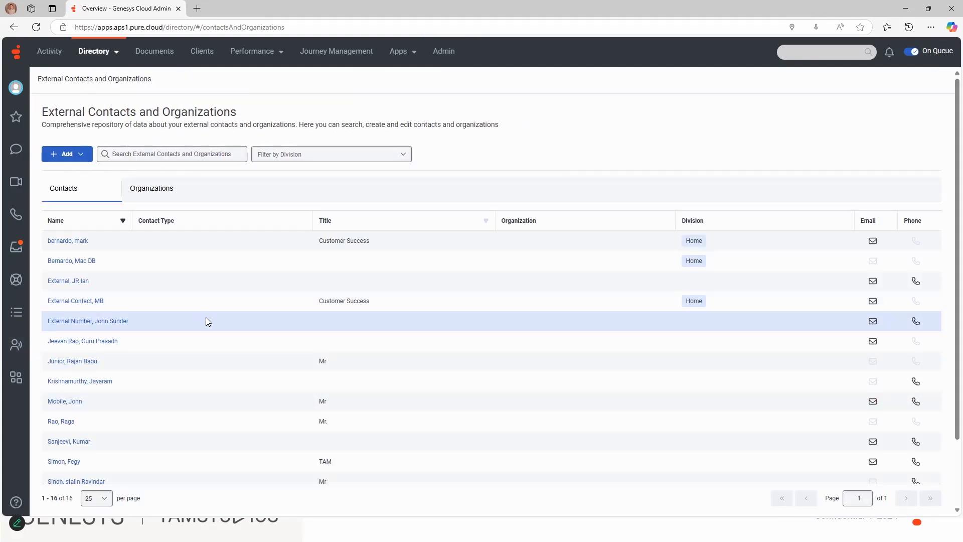
{"action": "left_click", "coordinate": [73, 245]}
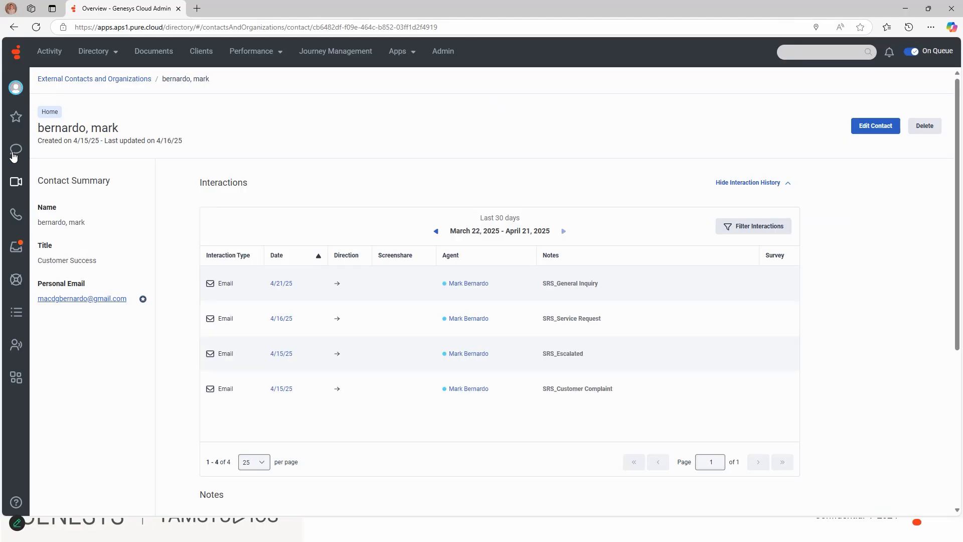
{"action": "left_click", "coordinate": [112, 53]}
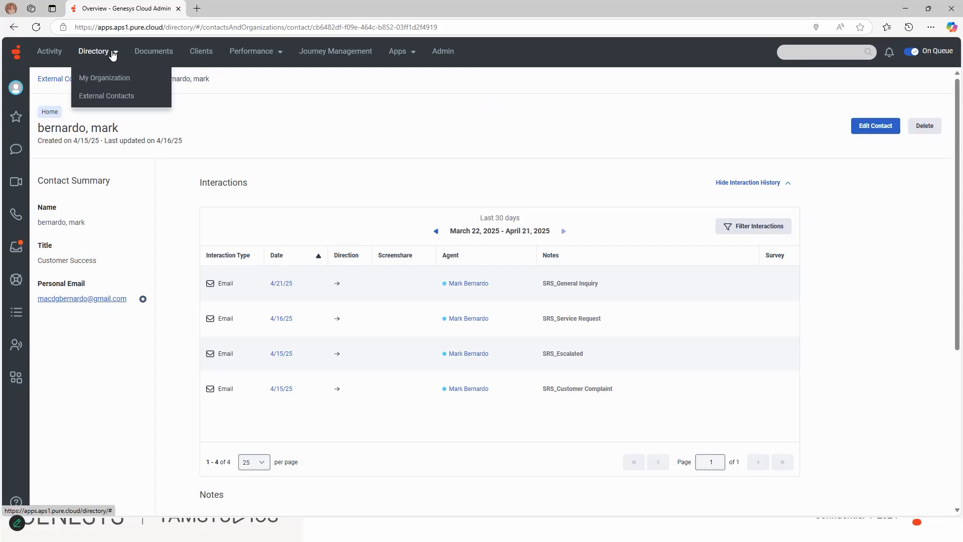
{"action": "left_click", "coordinate": [103, 97]}
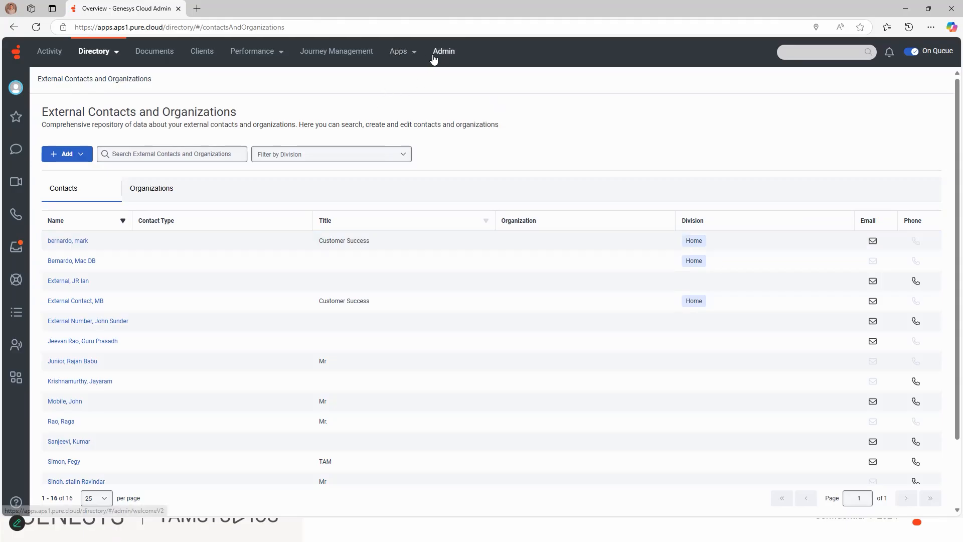
Delete the newly created Home-division contact, listed second in External Contacts.
{"action": "left_click", "coordinate": [57, 261]}
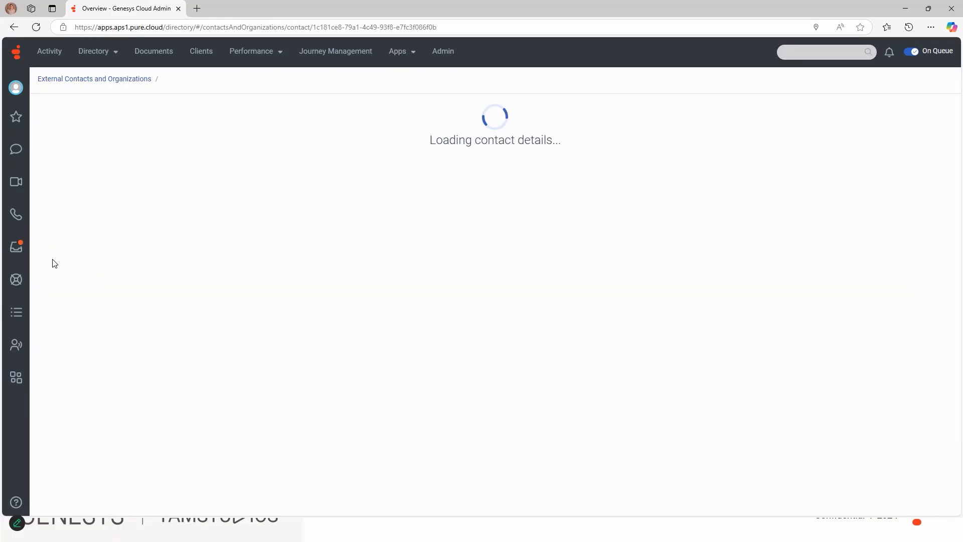
{"action": "left_click", "coordinate": [925, 126]}
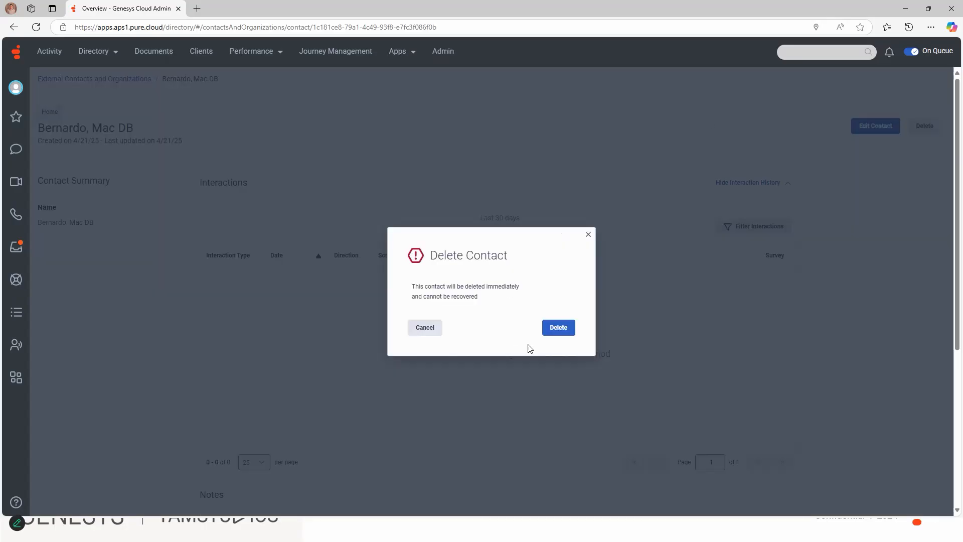
{"action": "left_click", "coordinate": [553, 328]}
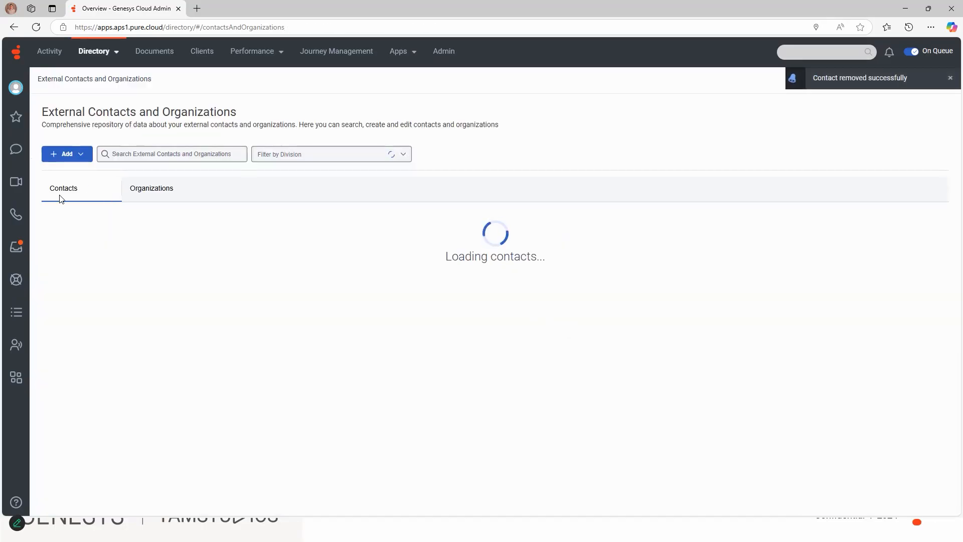
Return to the Identity Resolution settings and show the email inboxes for ChennaiTam.aps1.pure.cloud.
{"action": "left_click", "coordinate": [441, 53]}
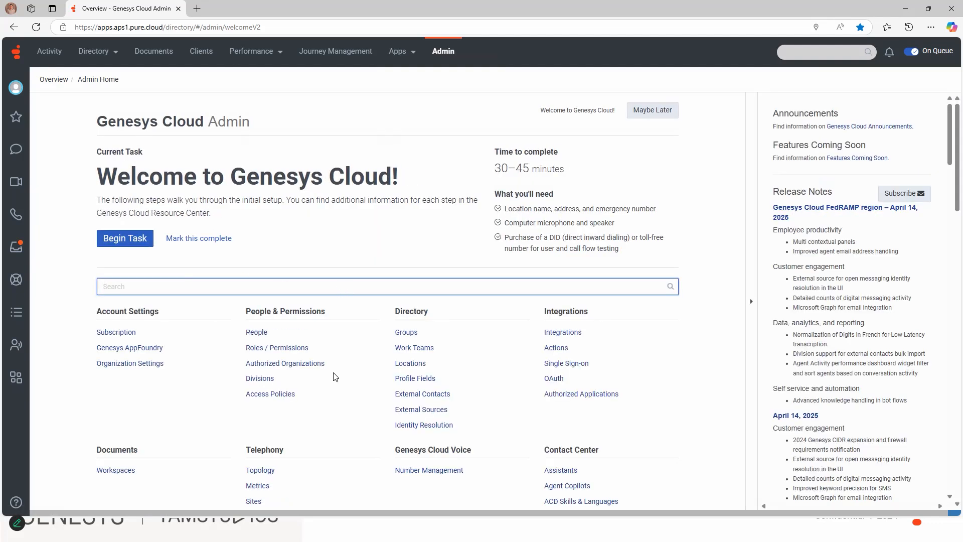
{"action": "left_click", "coordinate": [427, 425]}
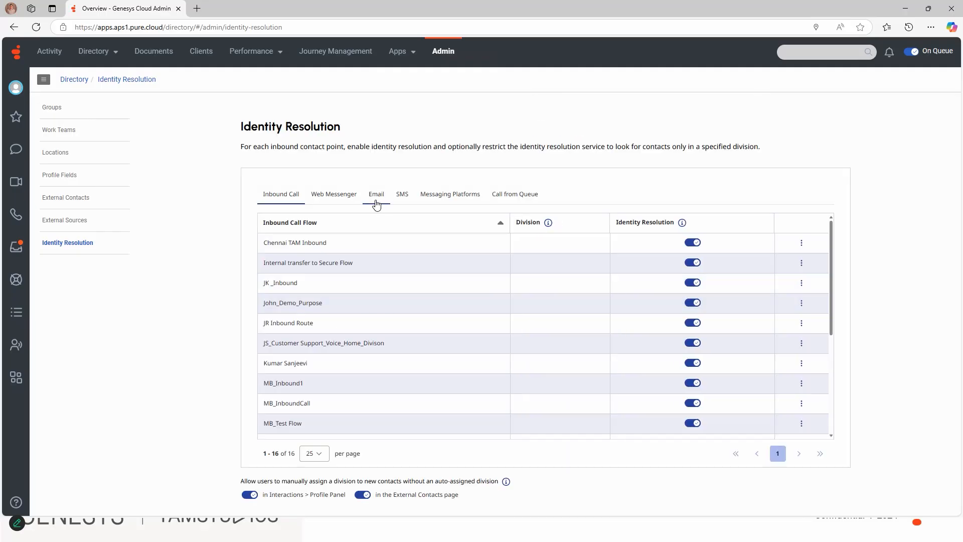
{"action": "left_click", "coordinate": [373, 202]}
{"action": "left_click", "coordinate": [329, 256]}
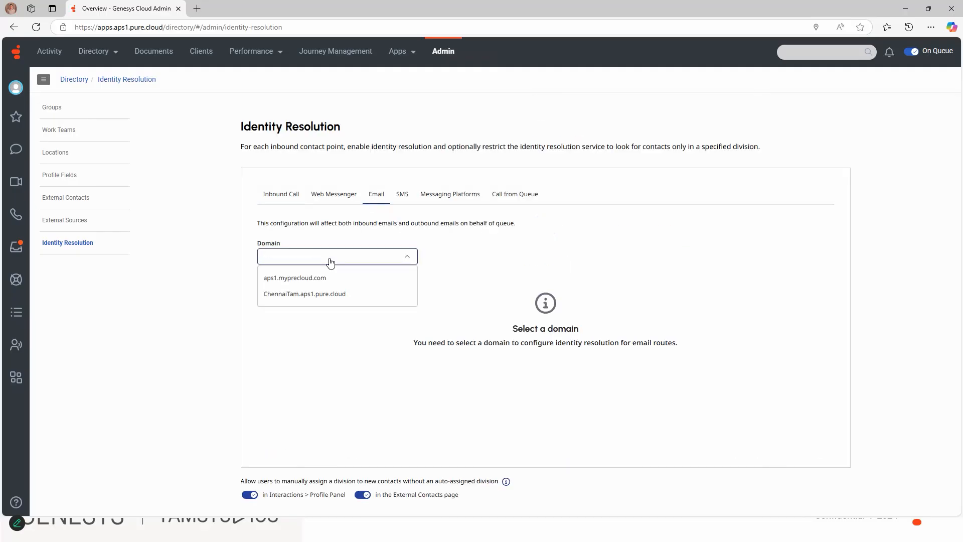
{"action": "left_click", "coordinate": [314, 295]}
Set the SRS_CustomerSupport_WEM inbox's division to Unassigned and turn off its identity resolution.
{"action": "left_click", "coordinate": [808, 347]}
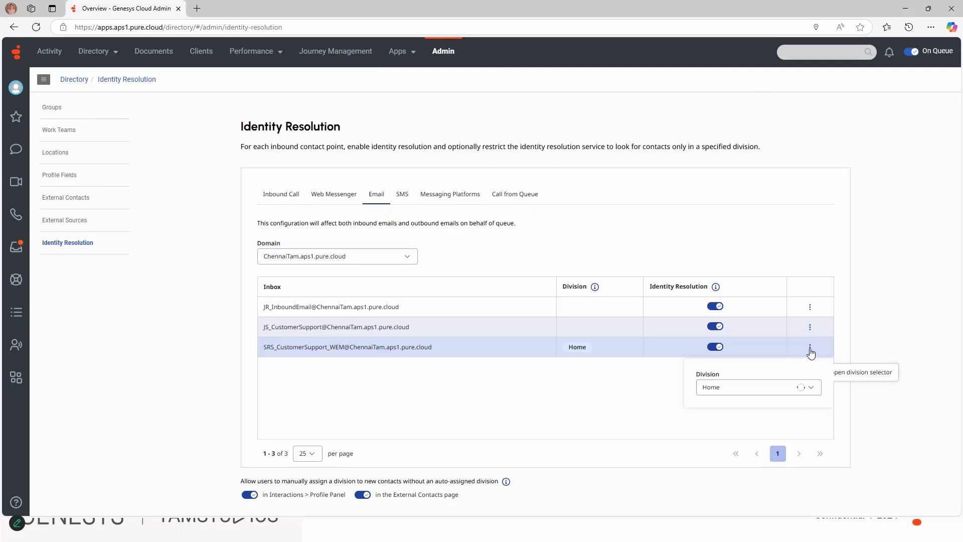
{"action": "left_click", "coordinate": [728, 391]}
{"action": "left_click", "coordinate": [709, 219]}
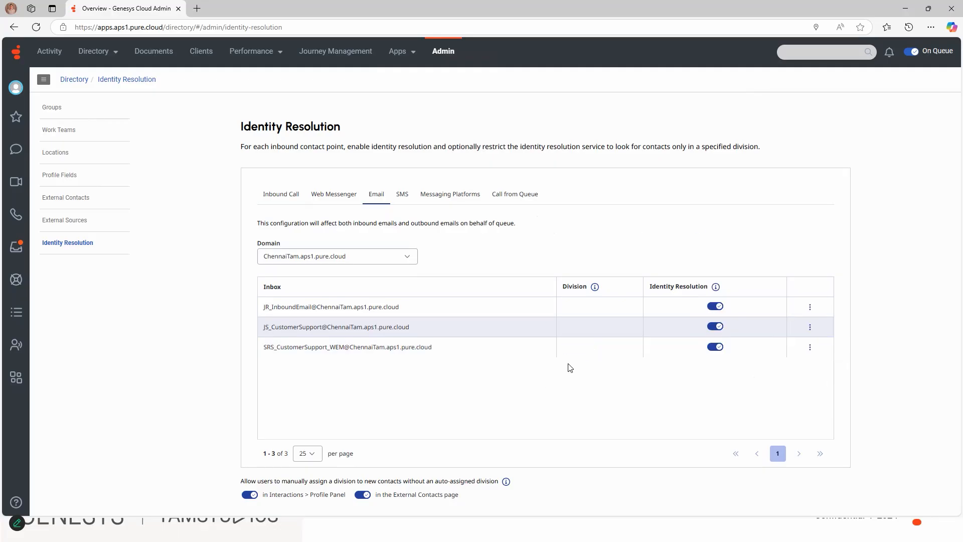
{"action": "left_click", "coordinate": [715, 347]}
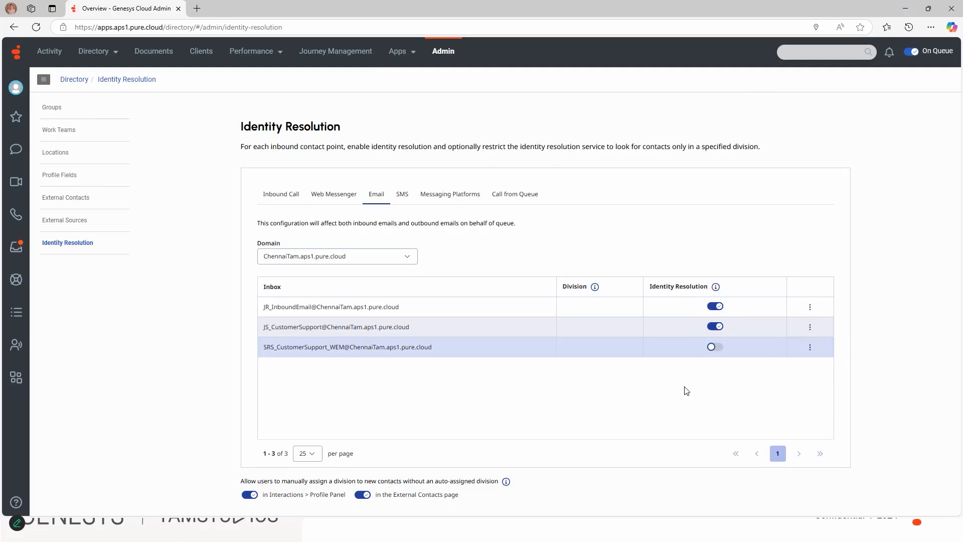
Open the interactions view and answer the incoming For Demo Test X1 email from SRS_Email Queue.
{"action": "left_click", "coordinate": [18, 346]}
{"action": "left_click", "coordinate": [360, 76]}
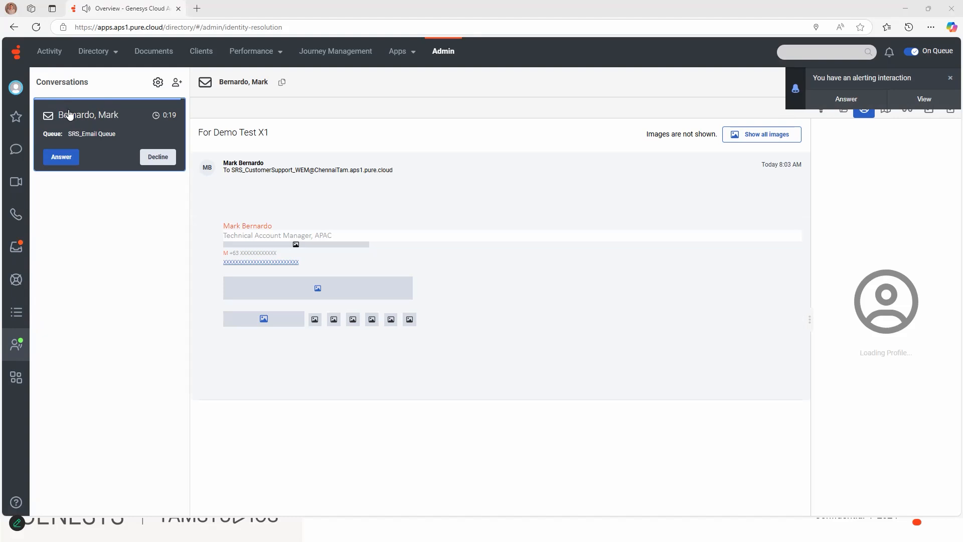
{"action": "left_click", "coordinate": [61, 157]}
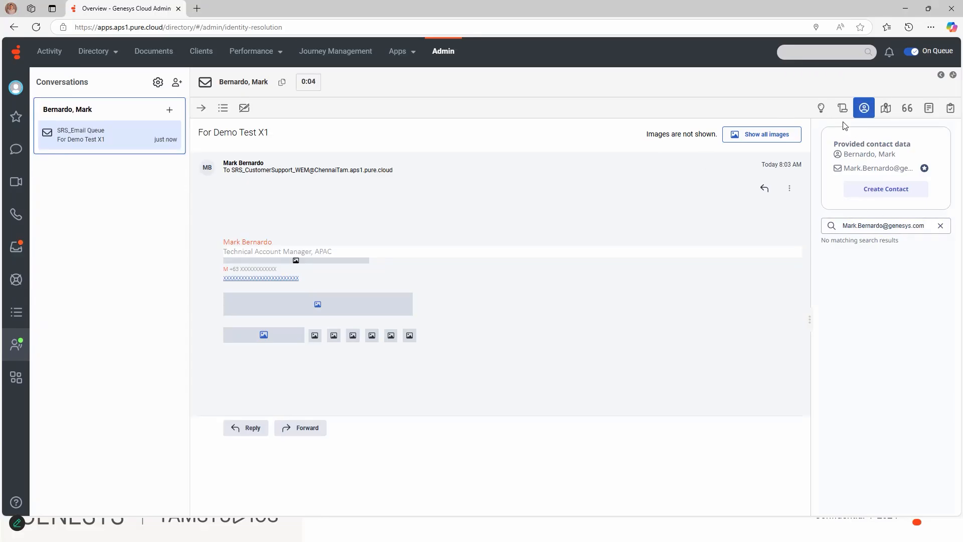
Start a new contact from the email's provided contact data, then end the email interaction.
{"action": "left_click", "coordinate": [862, 191]}
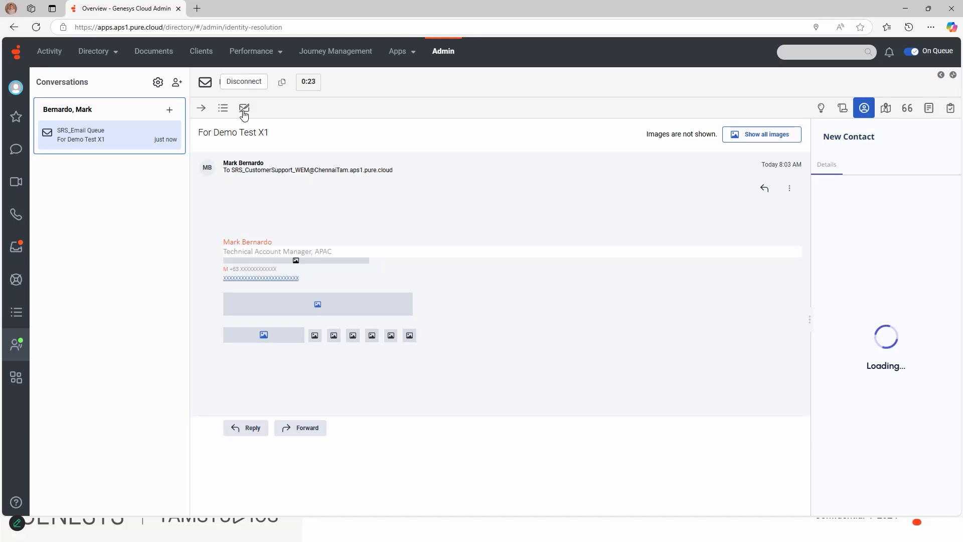
{"action": "left_click", "coordinate": [244, 109]}
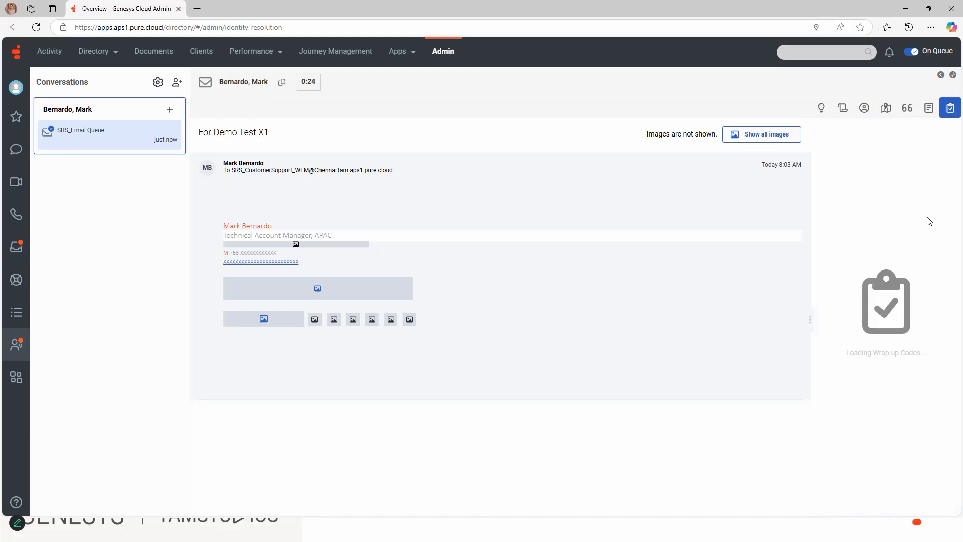
{"action": "left_click", "coordinate": [847, 192]}
{"action": "left_click", "coordinate": [97, 52]}
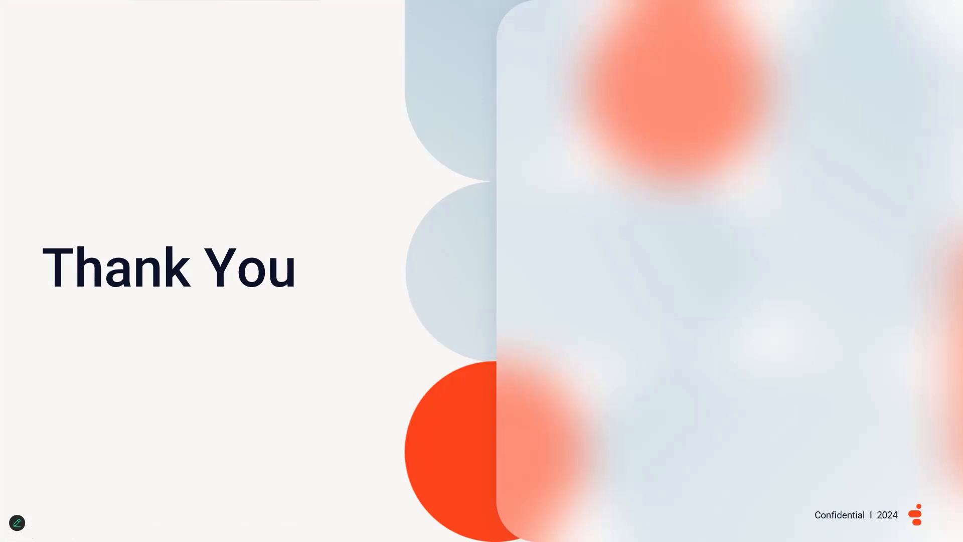
{"action": "key", "text": "alt+Tab"}
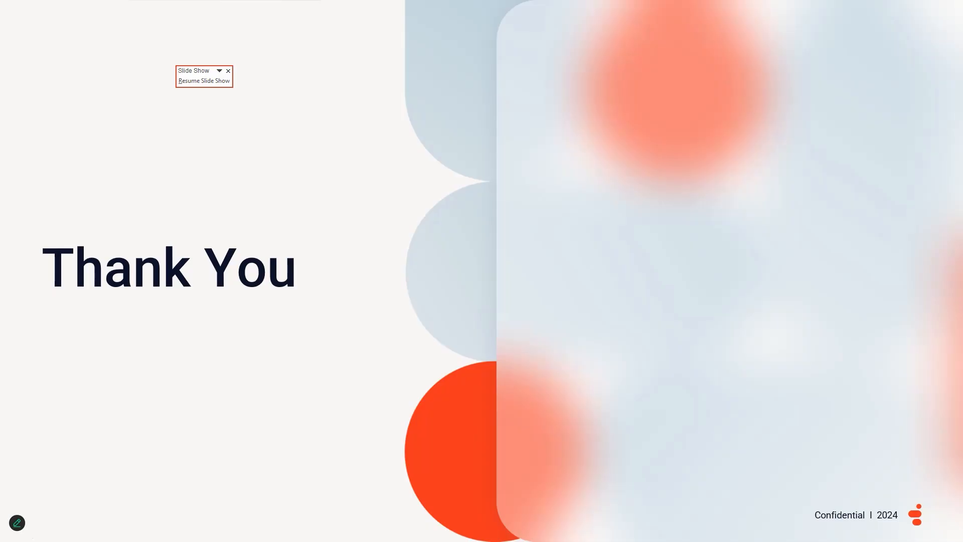